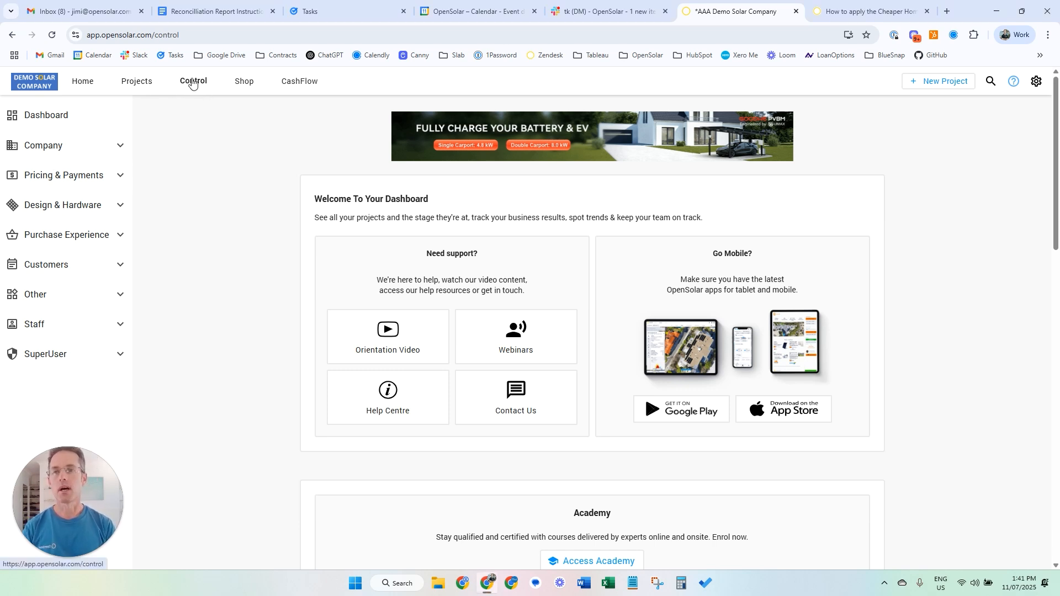
# - Open the company's incentives list from the Other section of the Control settings
pyautogui.click(47, 301)
pyautogui.scroll(-2, 57, 326)
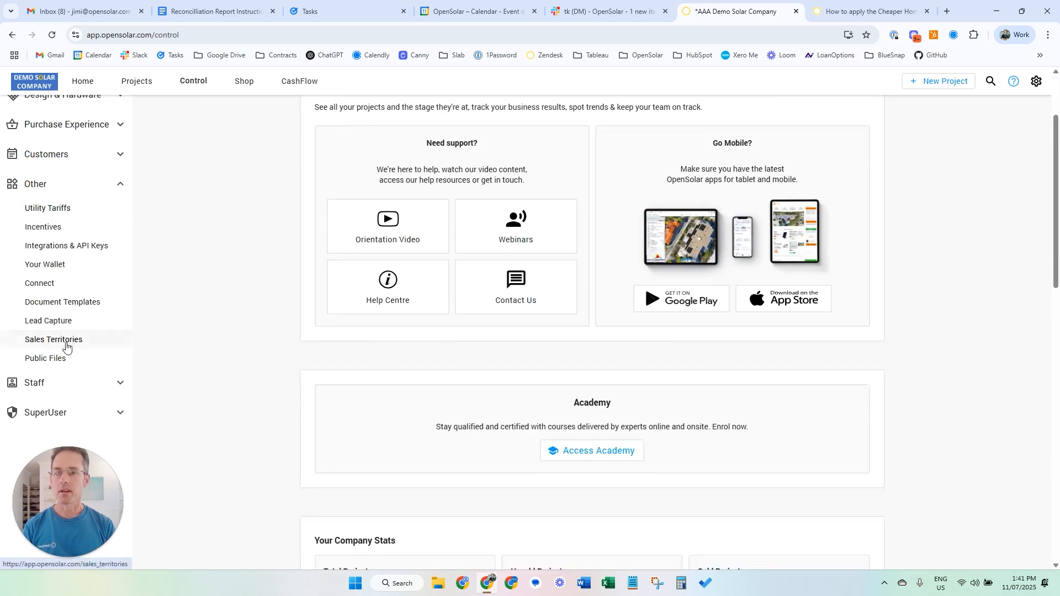
pyautogui.click(40, 229)
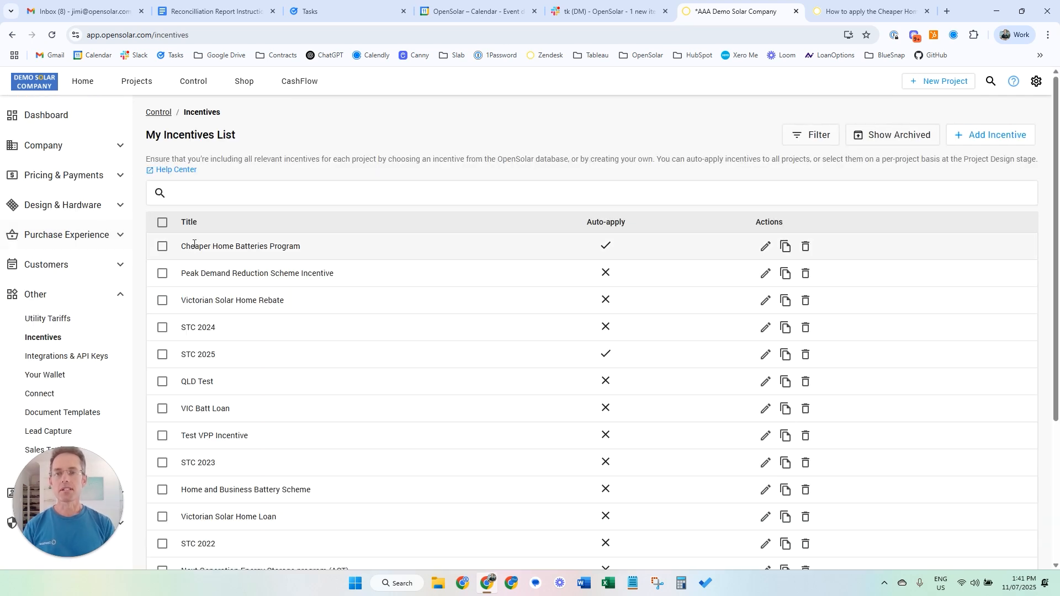
# - Delete the existing Cheaper Home Batteries Program incentive from the incentives list
pyautogui.moveTo(182, 246); pyautogui.dragTo(511, 248)
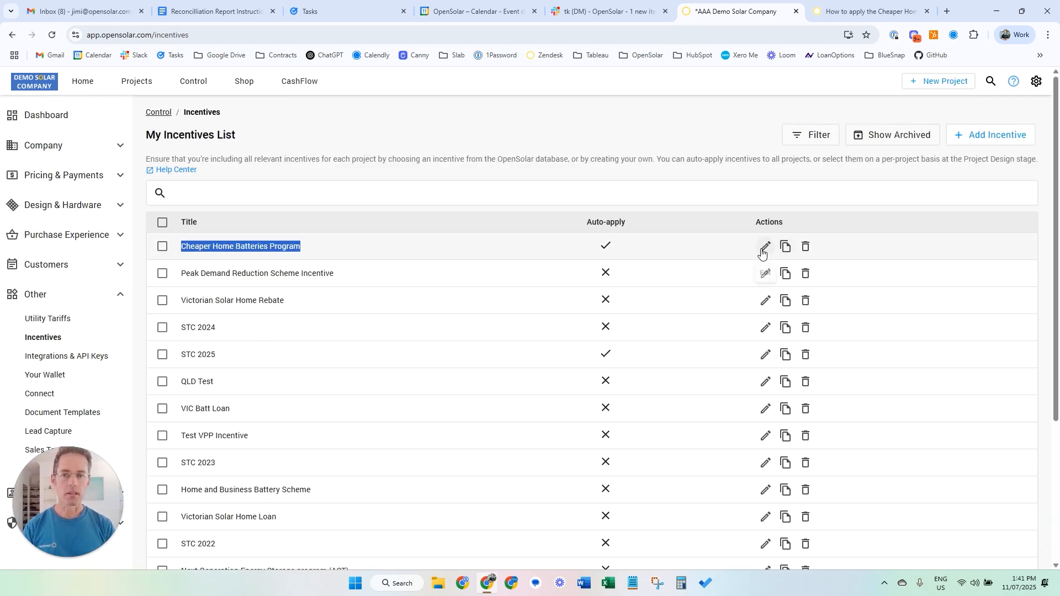
pyautogui.click(161, 246)
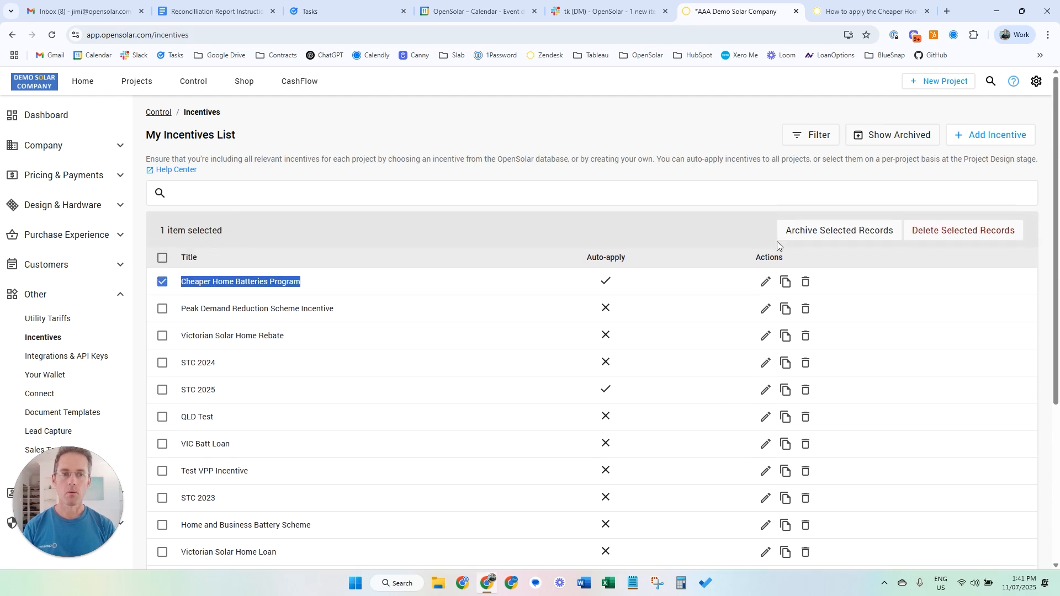
pyautogui.click(949, 232)
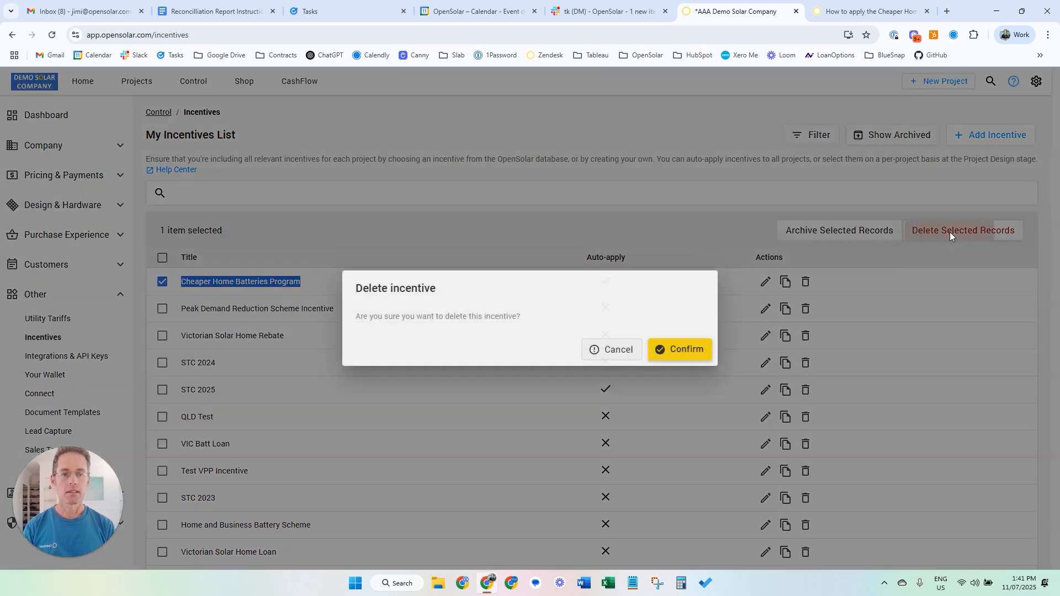
pyautogui.click(677, 345)
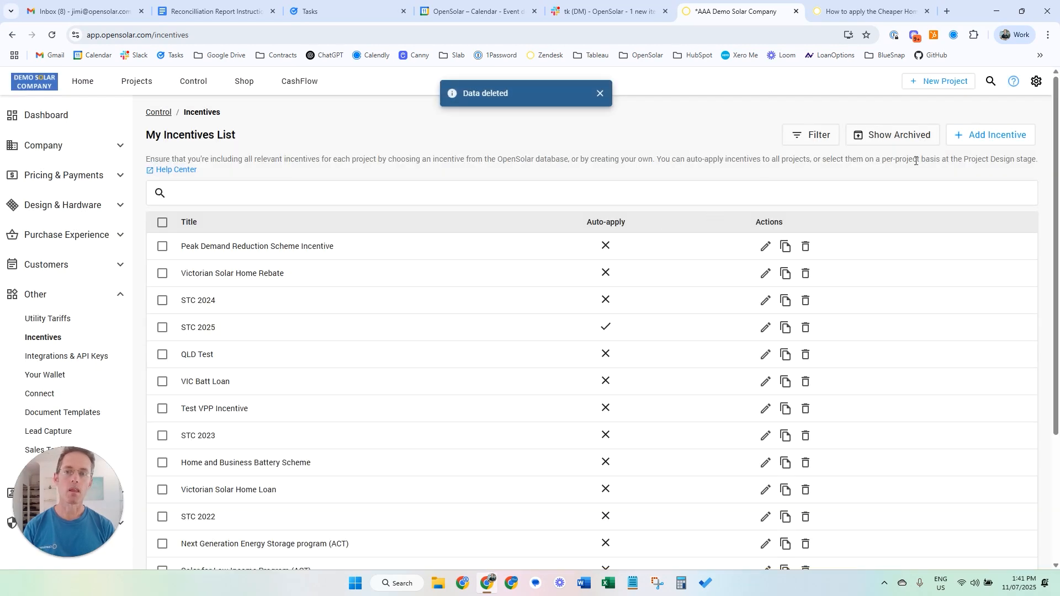
# - Start a new incentive and title it "Cheaper Home Batteries Incentive"
pyautogui.click(972, 138)
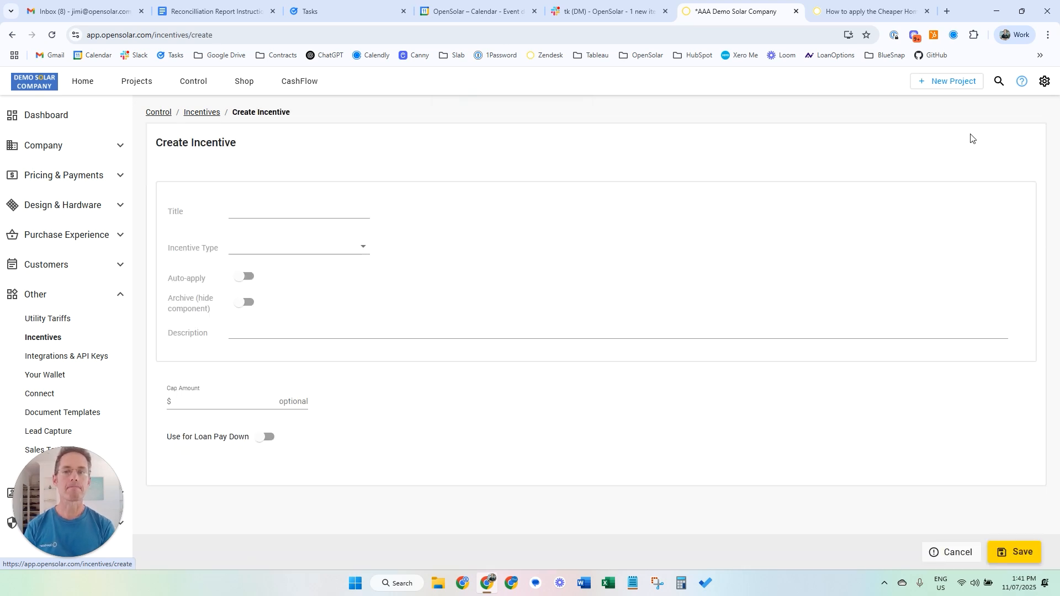
pyautogui.click(241, 209)
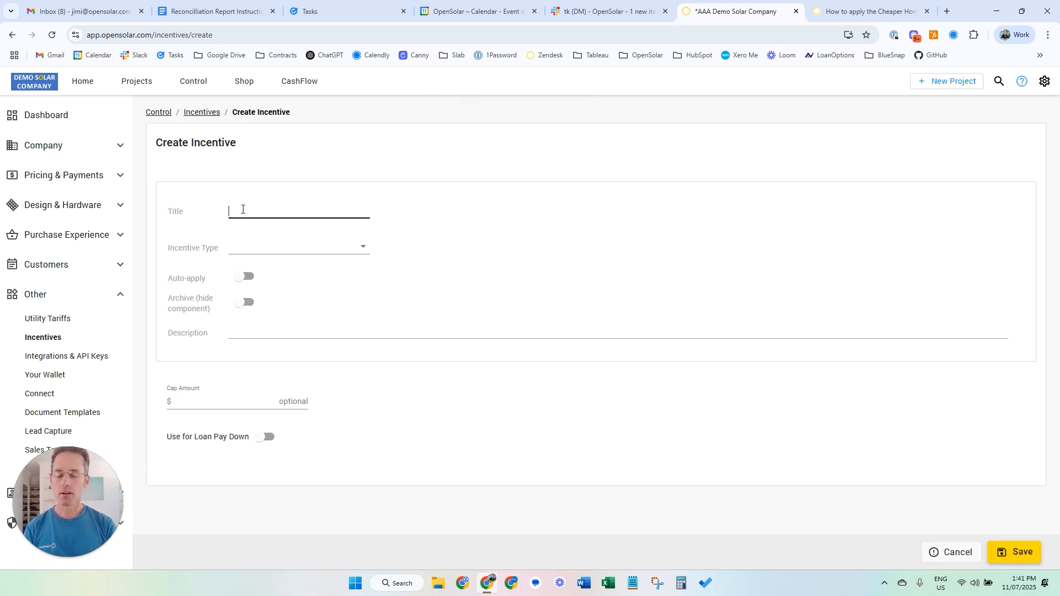
pyautogui.write('Cheaper Home Batteries Ince')
pyautogui.press('BackSpace')
pyautogui.press('BackSpace')
pyautogui.press('BackSpace')
pyautogui.press('BackSpace')
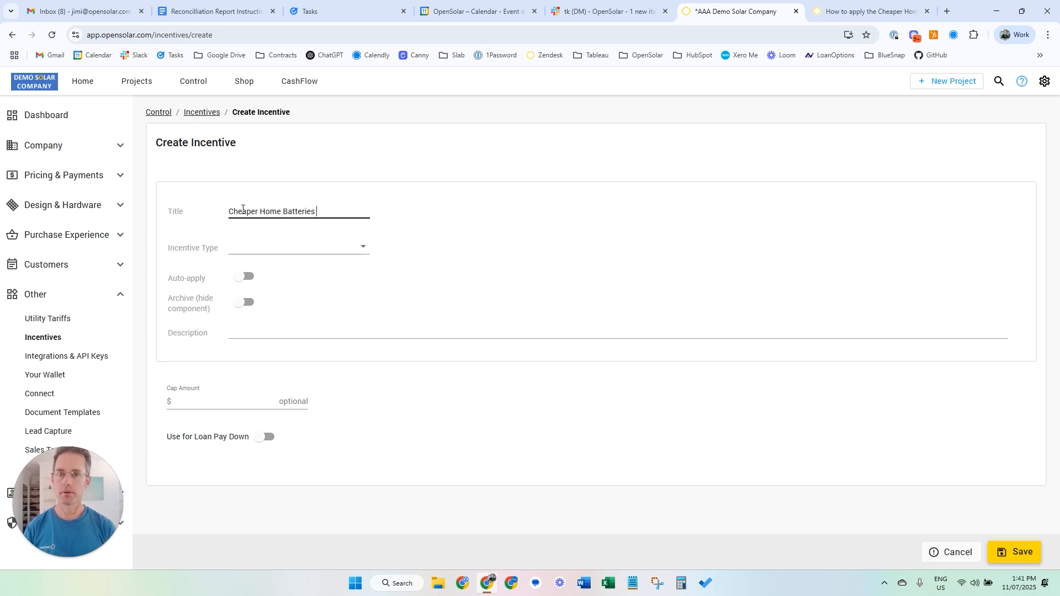
pyautogui.write('Ince')
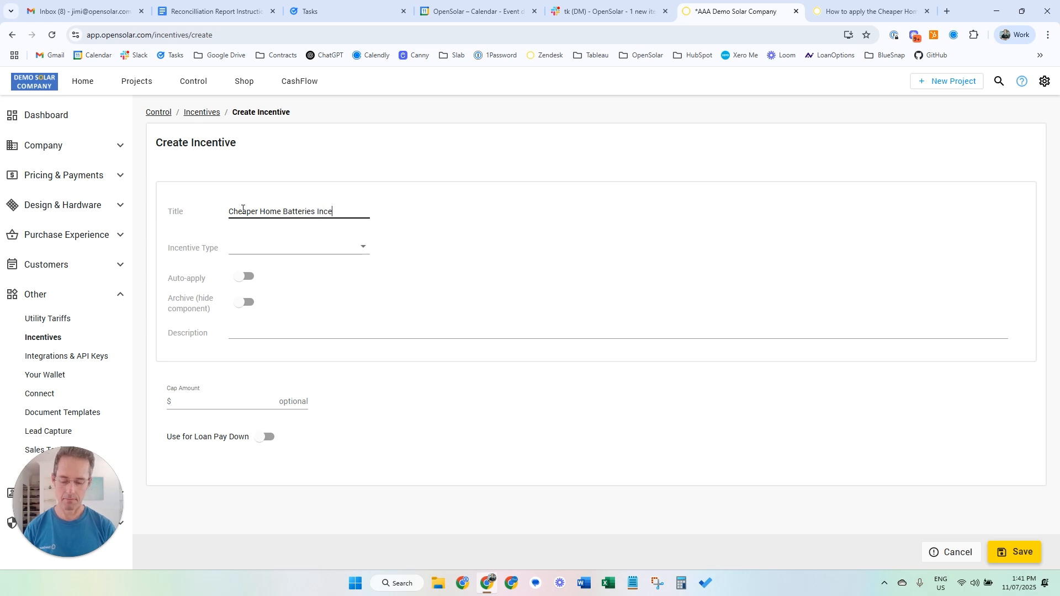
pyautogui.write('ntive')
# - Set the incentive type to Cheaper Home Batteries Program and change the title to "Cheaper Home Batteries Program"
pyautogui.click(260, 250)
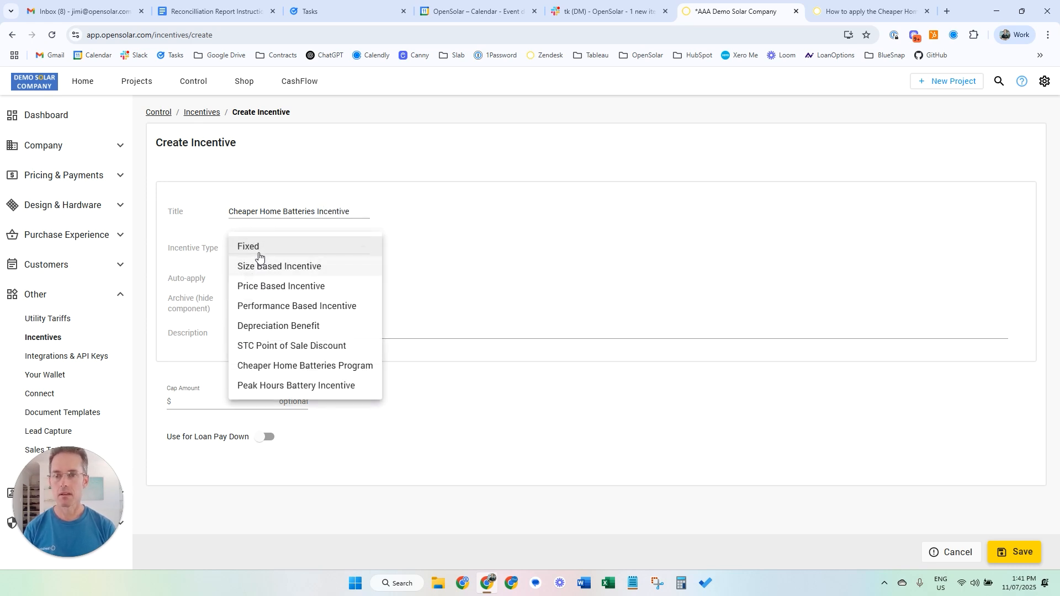
pyautogui.click(280, 368)
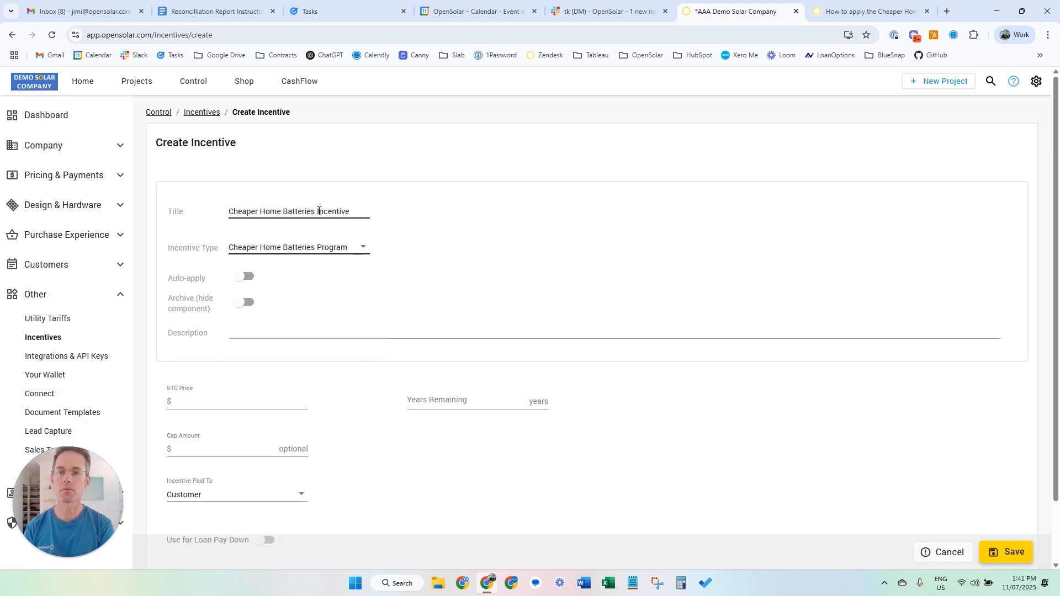
pyautogui.doubleClick(332, 211)
pyautogui.write('Program')
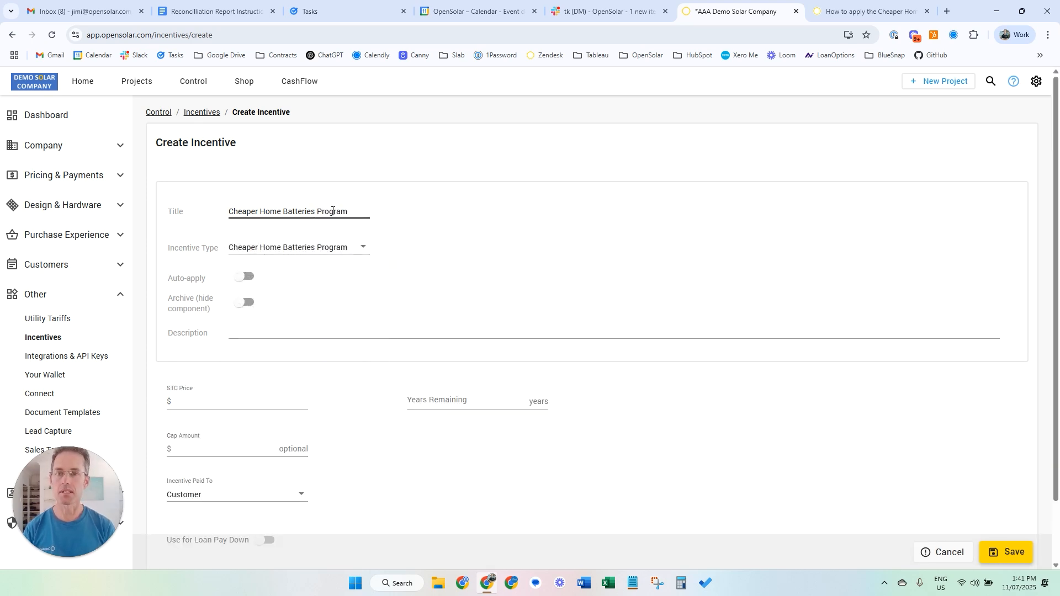
# - Enable auto-apply for the incentive and set an STC price of $37 with 6 years remaining
pyautogui.moveTo(166, 280); pyautogui.dragTo(241, 281)
pyautogui.click(242, 281)
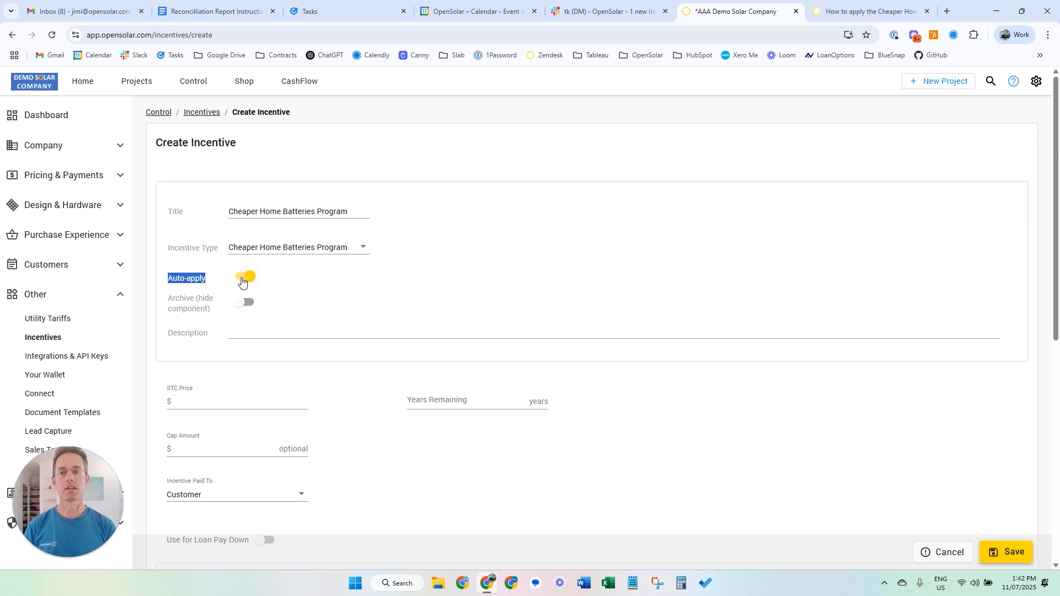
pyautogui.click(211, 404)
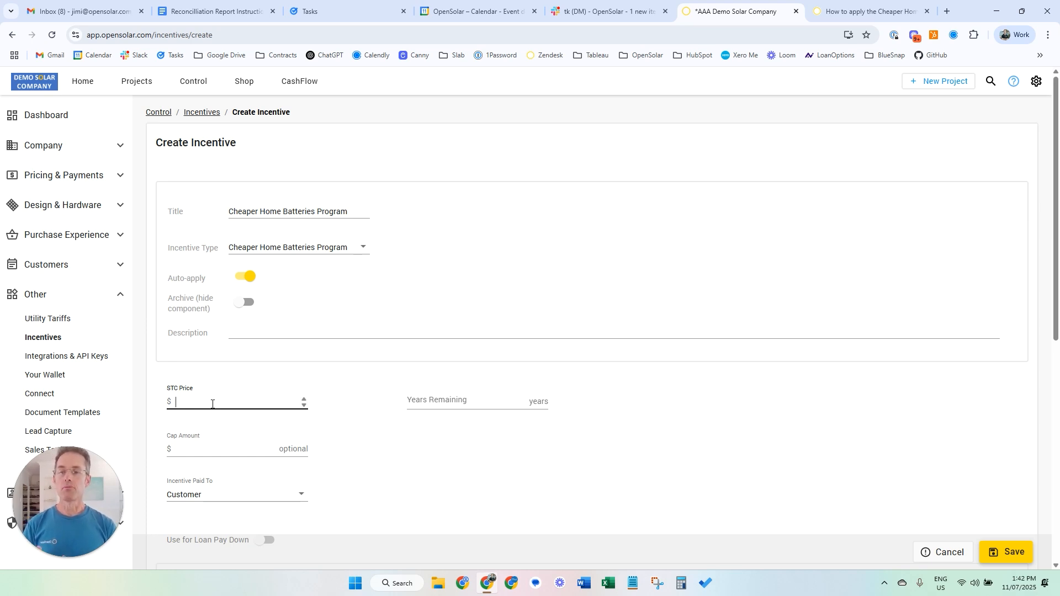
pyautogui.write('37')
pyautogui.press('Tab')
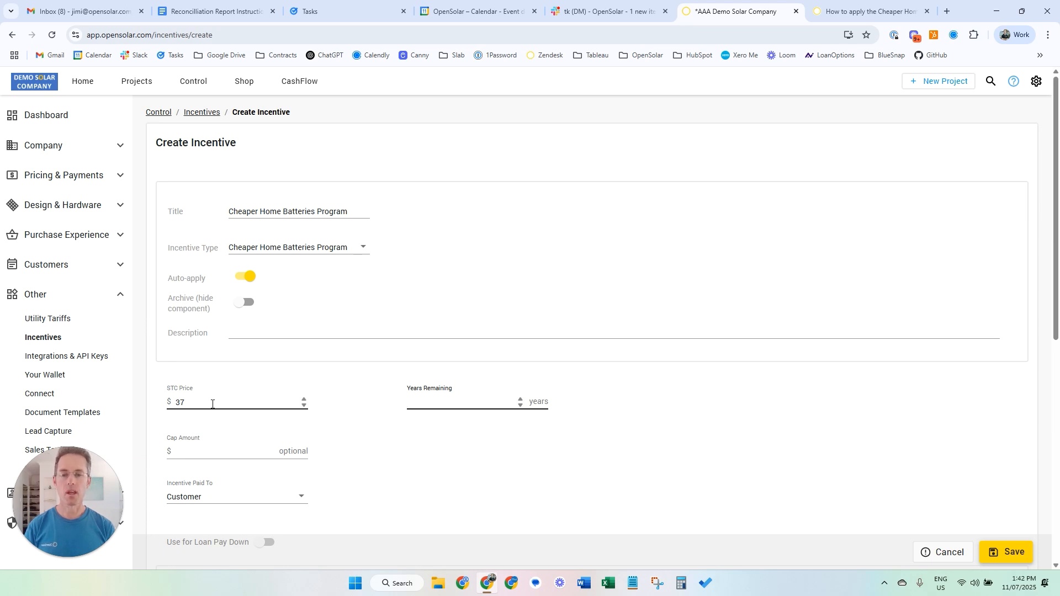
pyautogui.write('6')
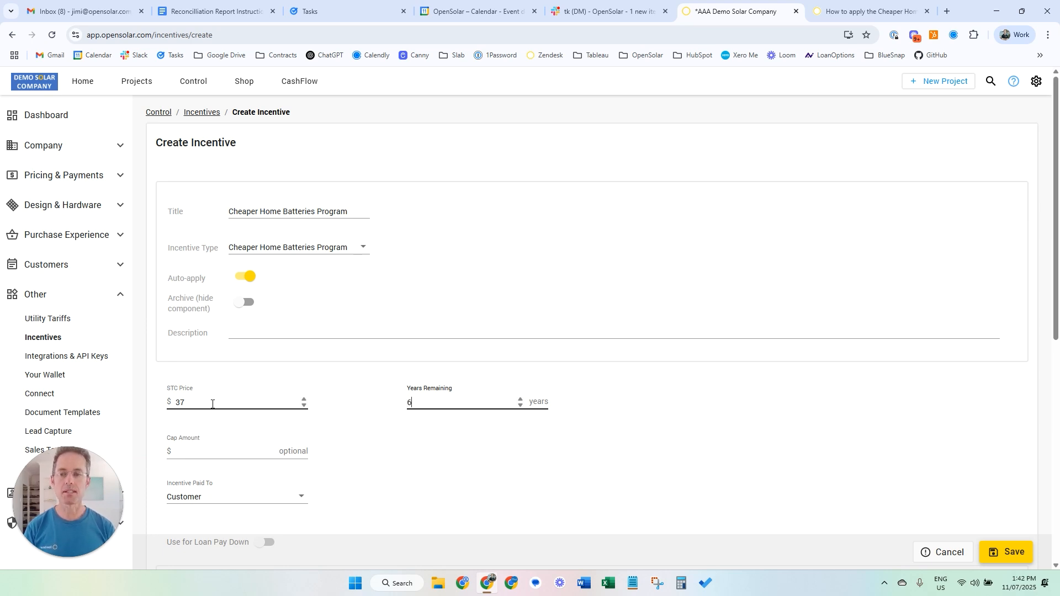
# - Set the incentive's optional cap amount to $17205
pyautogui.click(196, 451)
pyautogui.scroll(-2, 319, 423)
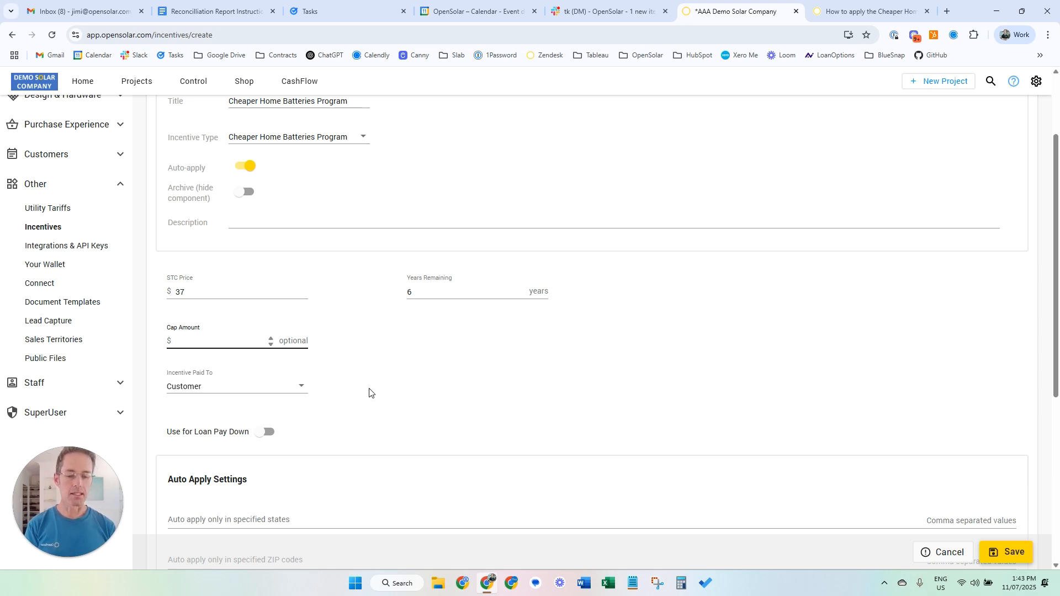
pyautogui.write('17205')
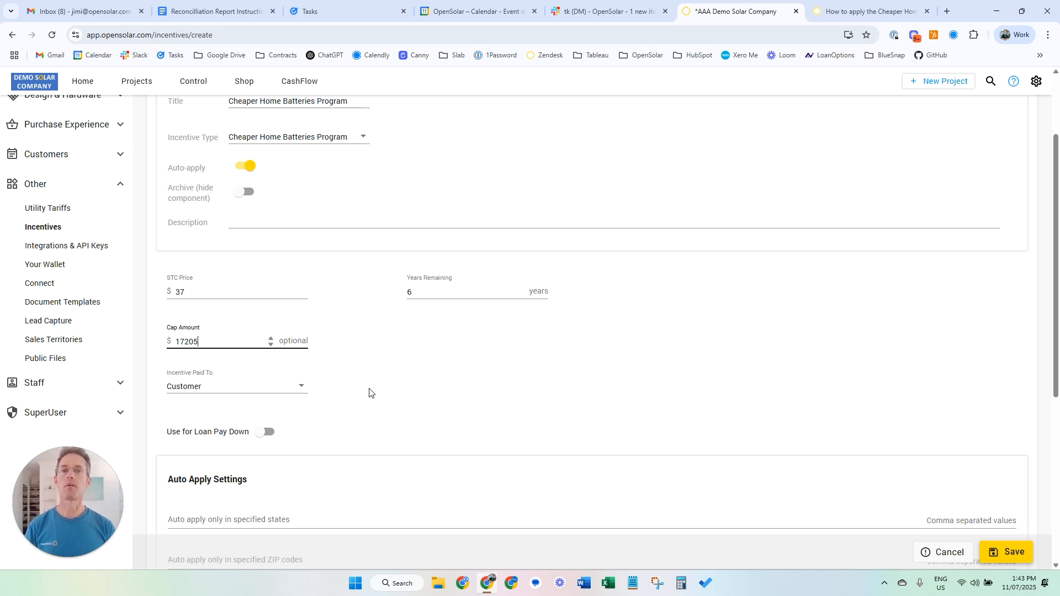
# - Consult the support article on applying the Cheaper Home Batteries Program incentive, and return to the incentive form
pyautogui.click(861, 11)
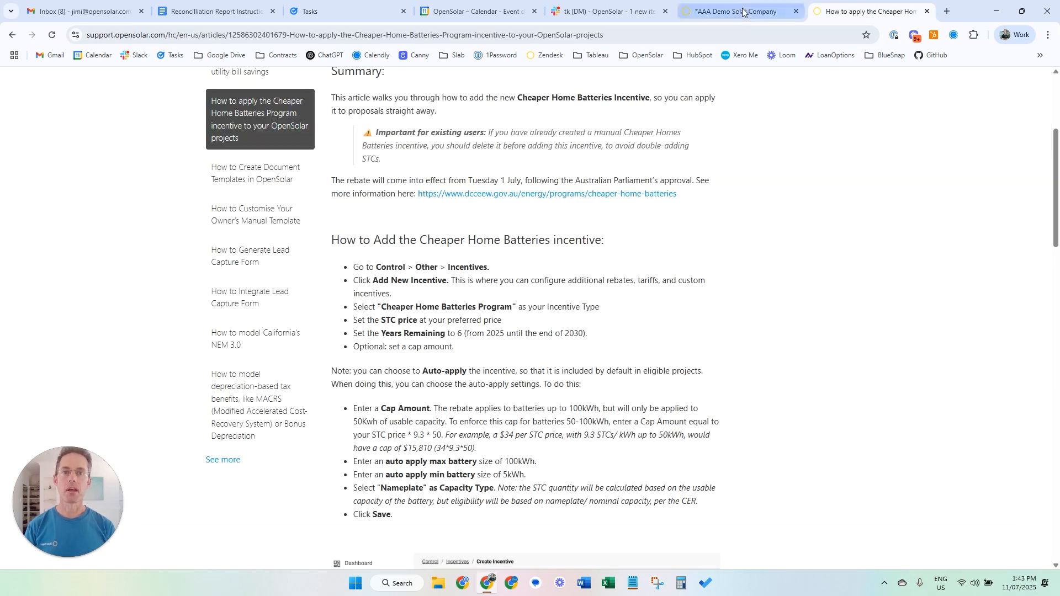
pyautogui.scroll(4, 552, 221)
pyautogui.moveTo(343, 179); pyautogui.dragTo(556, 182)
pyautogui.click(497, 181)
pyautogui.moveTo(466, 179); pyautogui.dragTo(430, 206)
pyautogui.click(430, 207)
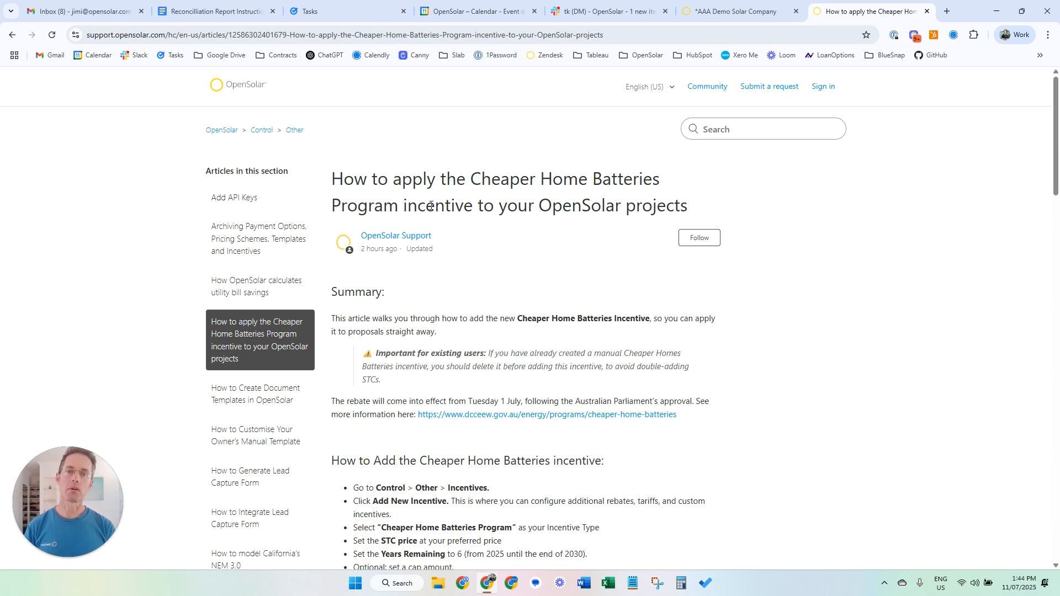
pyautogui.click(709, 11)
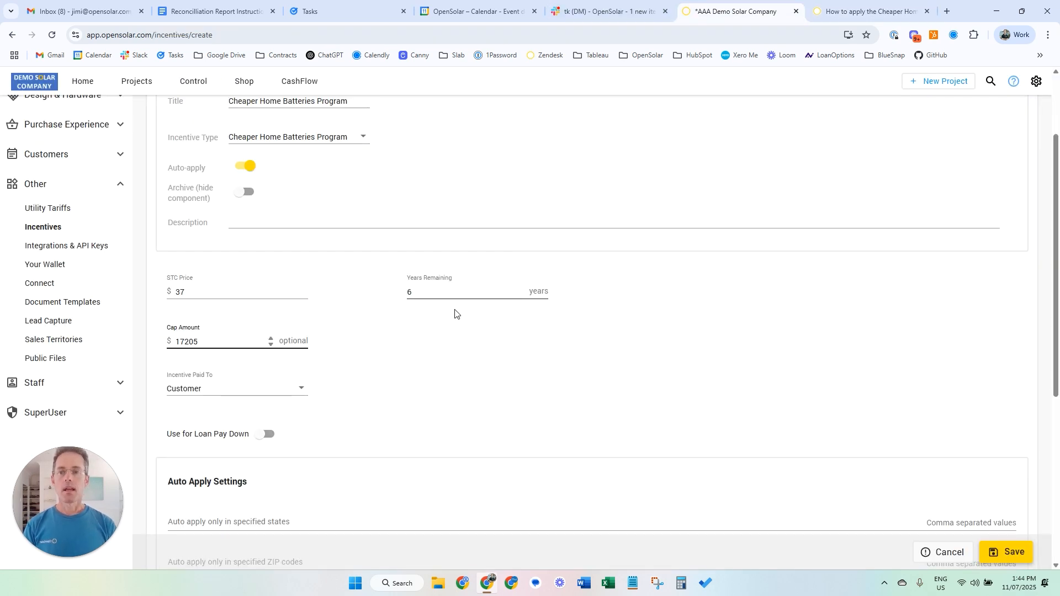
# - Set the incentive to be paid to the Installer
pyautogui.scroll(-1, 462, 367)
pyautogui.scroll(-2, 461, 367)
pyautogui.click(187, 223)
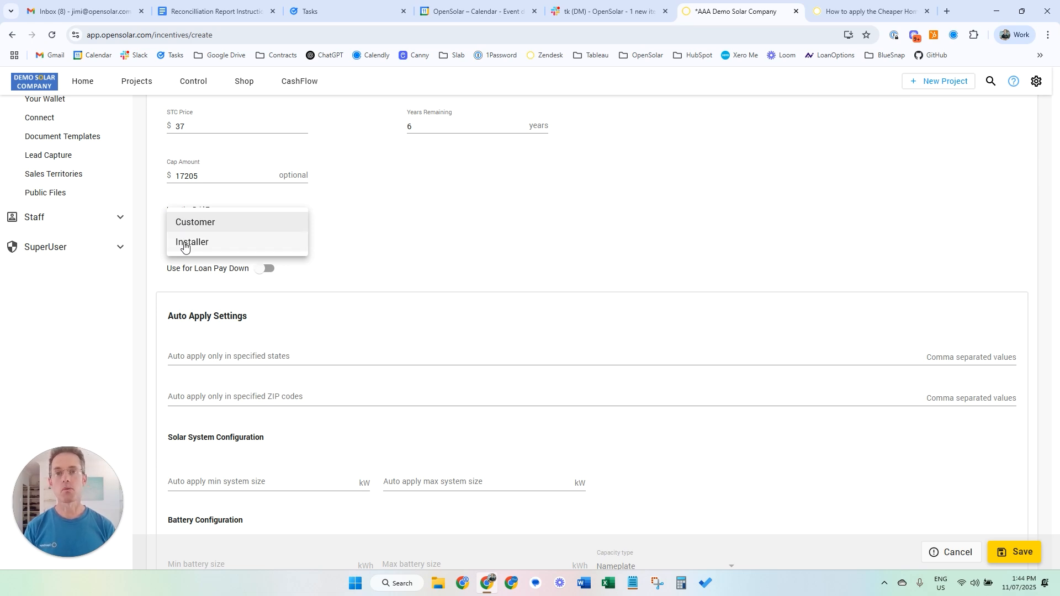
pyautogui.click(213, 247)
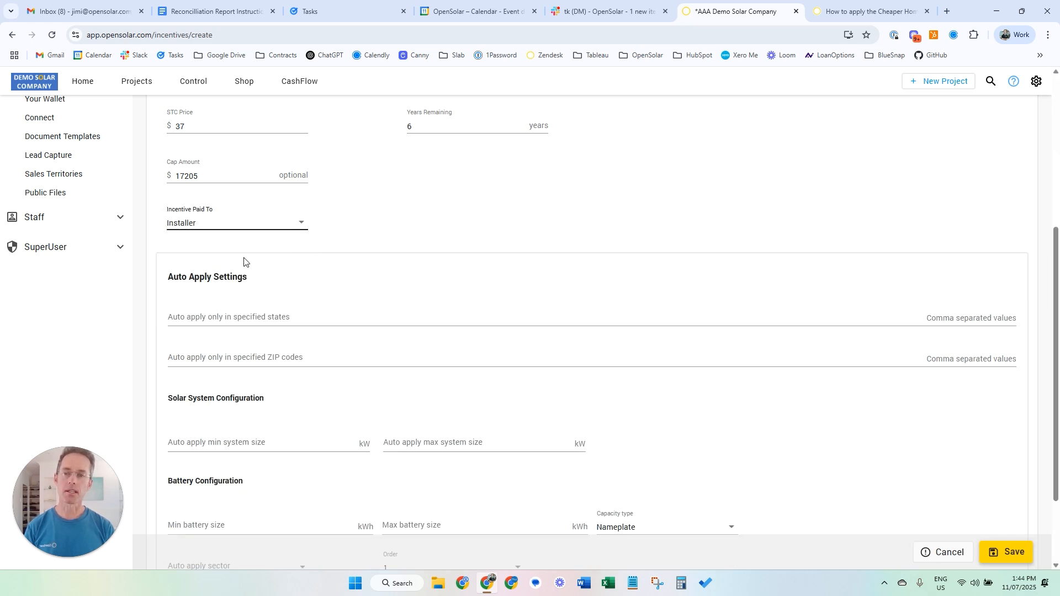
# - Configure auto-apply for batteries from 5 kWh minimum to 100 kWh maximum, using Nameplate as the capacity type
pyautogui.scroll(-2, 326, 318)
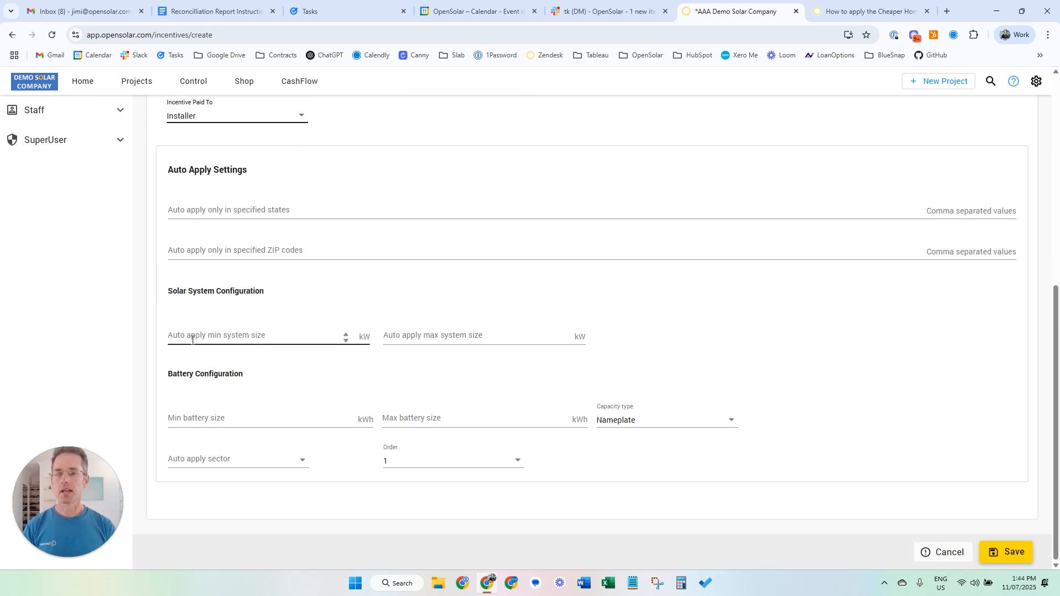
pyautogui.click(187, 418)
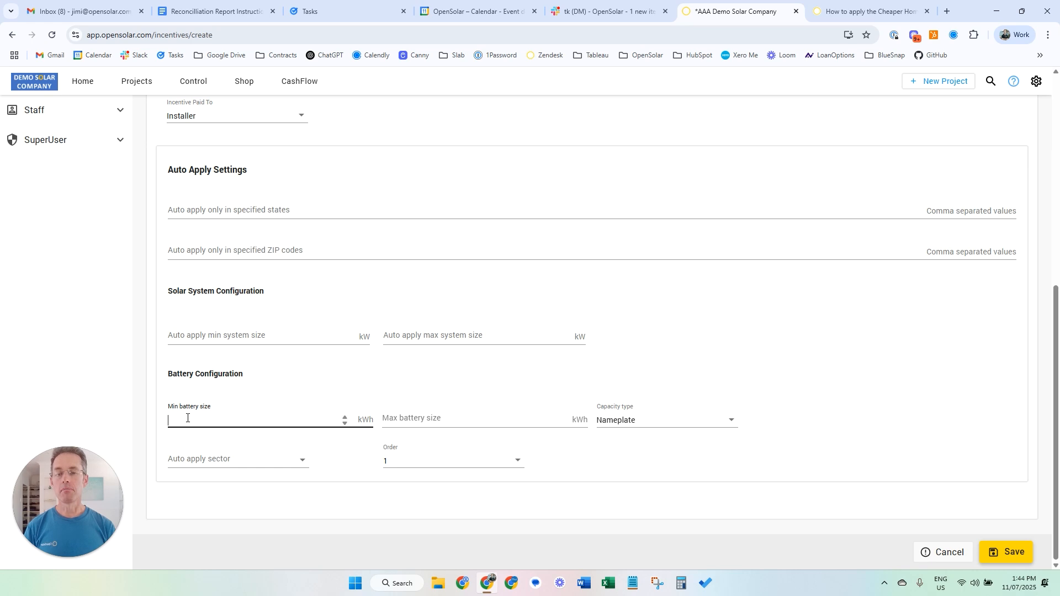
pyautogui.write('5')
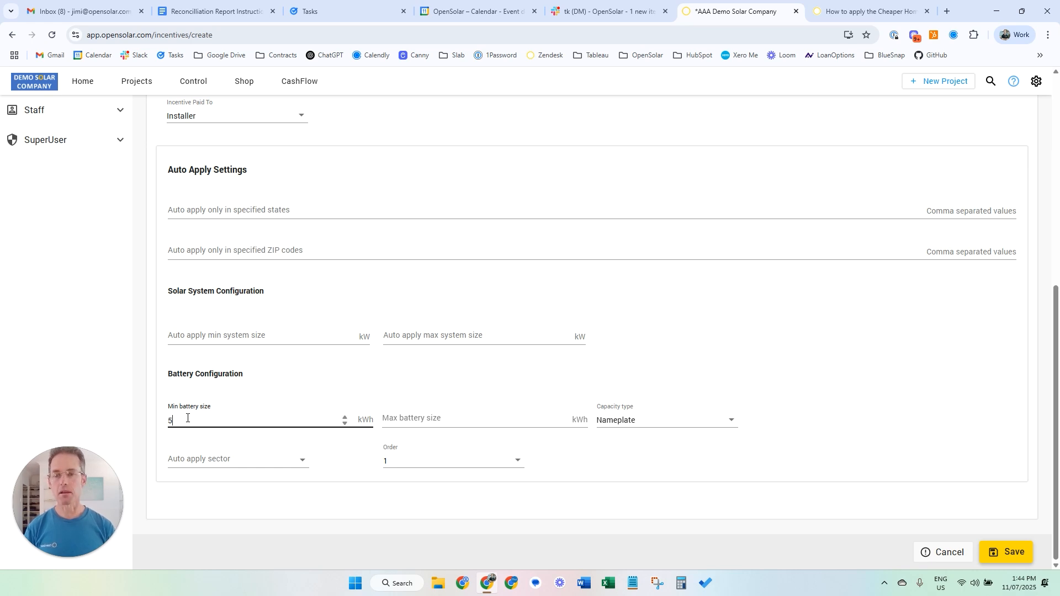
pyautogui.press('Tab')
pyautogui.write('100')
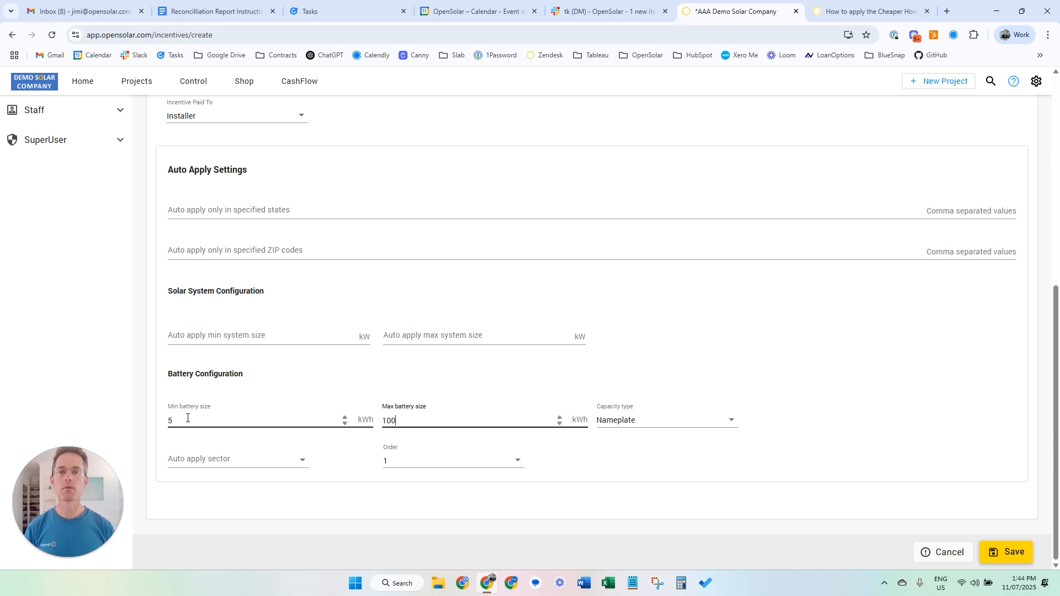
pyautogui.click(619, 420)
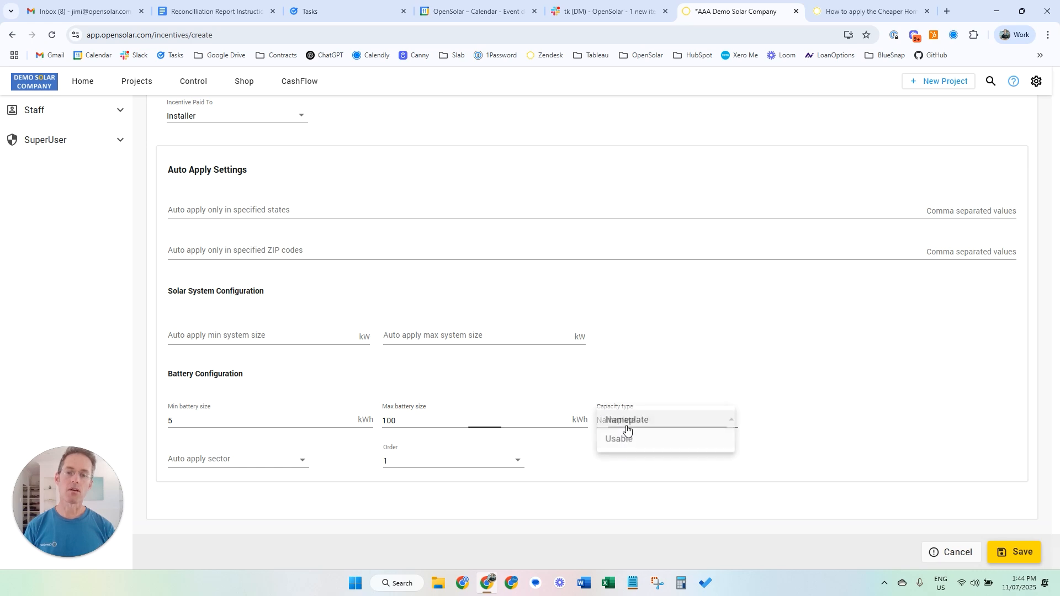
pyautogui.click(658, 422)
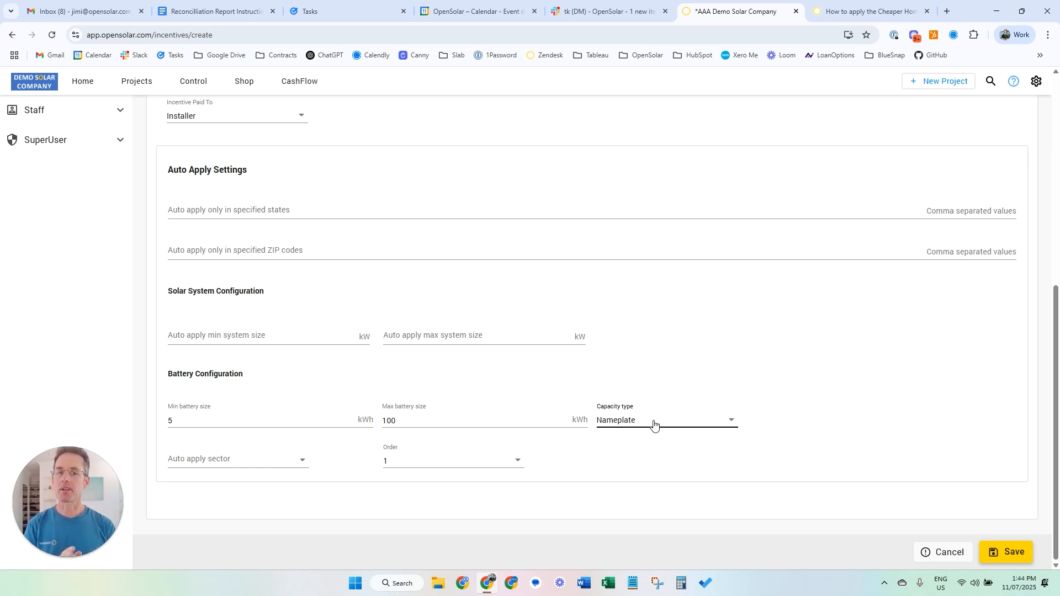
pyautogui.scroll(7, 510, 389)
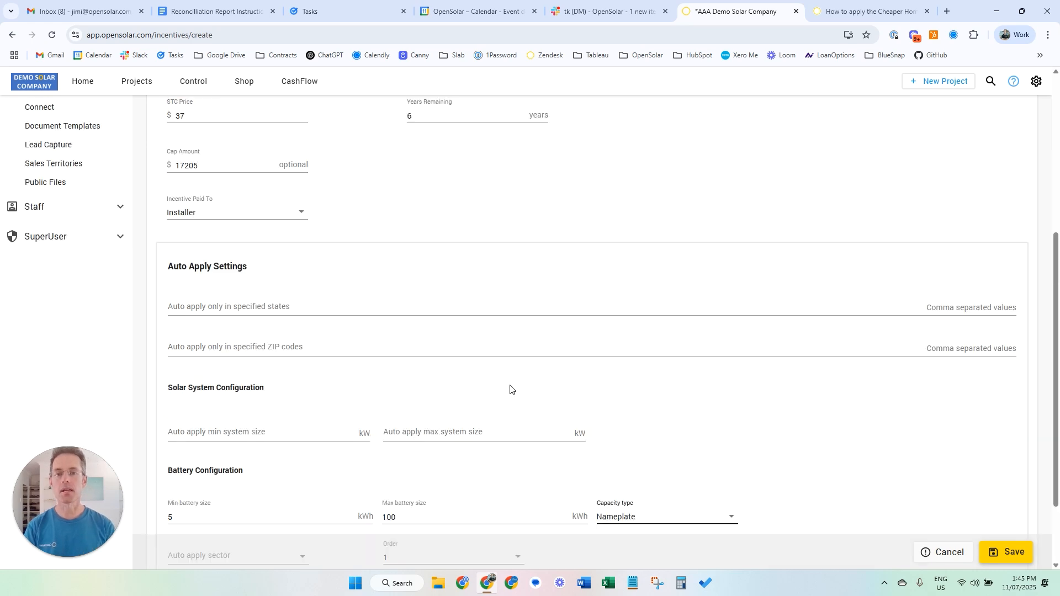
pyautogui.click(856, 8)
pyautogui.moveTo(760, 15)
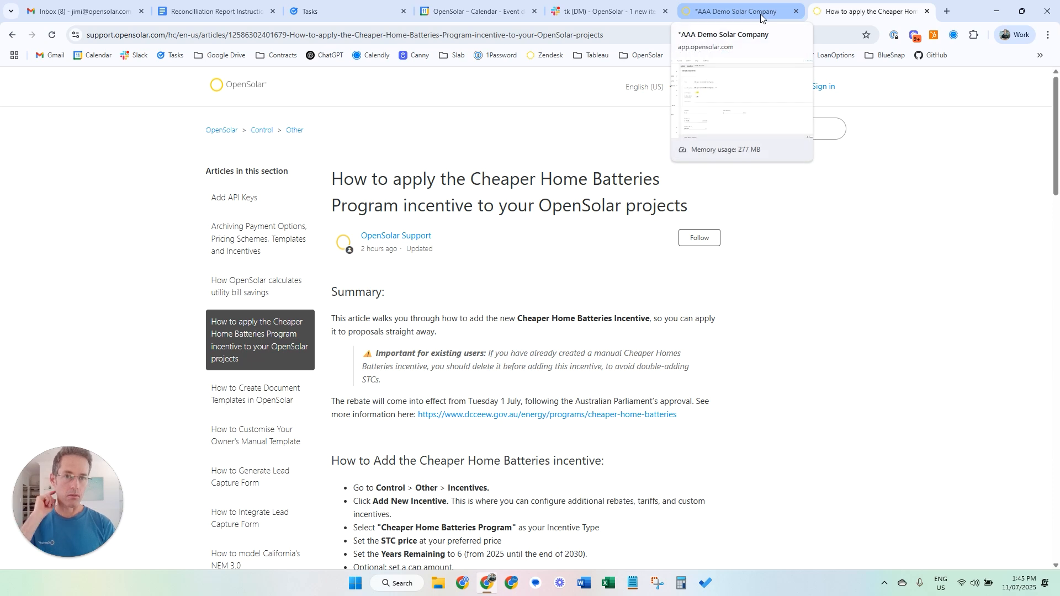
pyautogui.click(761, 14)
# - Save the new incentive and check its entry in the incentives list
pyautogui.scroll(-7, 592, 280)
pyautogui.click(1007, 552)
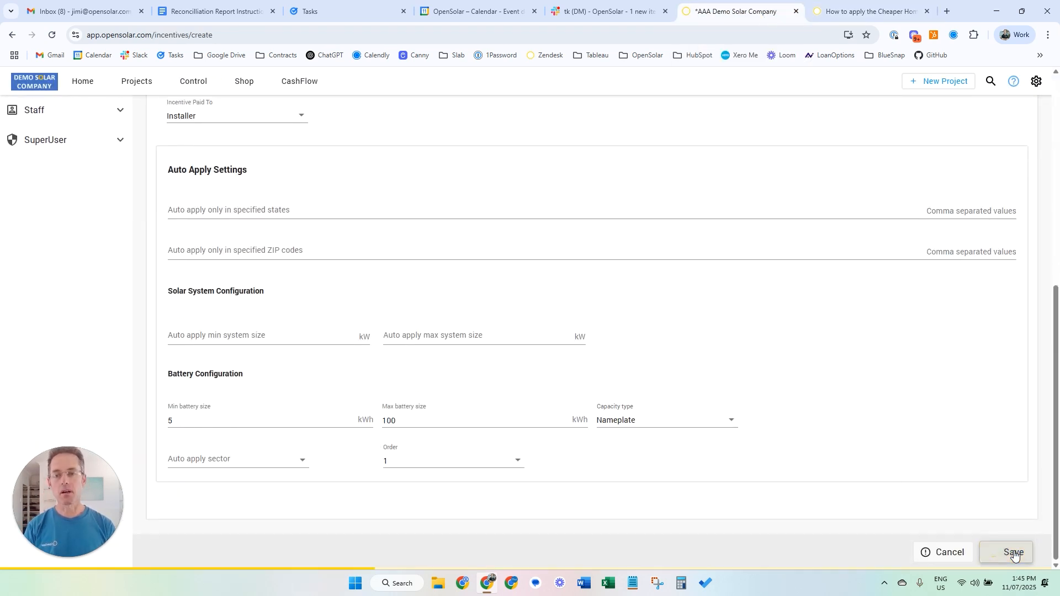
pyautogui.scroll(5, 525, 381)
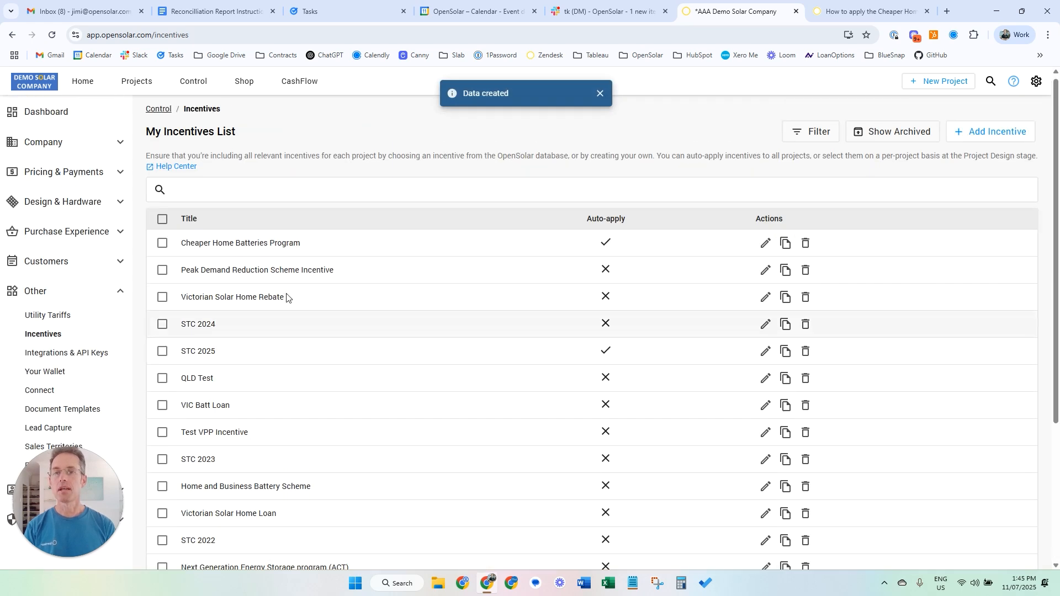
pyautogui.moveTo(187, 244); pyautogui.dragTo(333, 255)
pyautogui.click(333, 255)
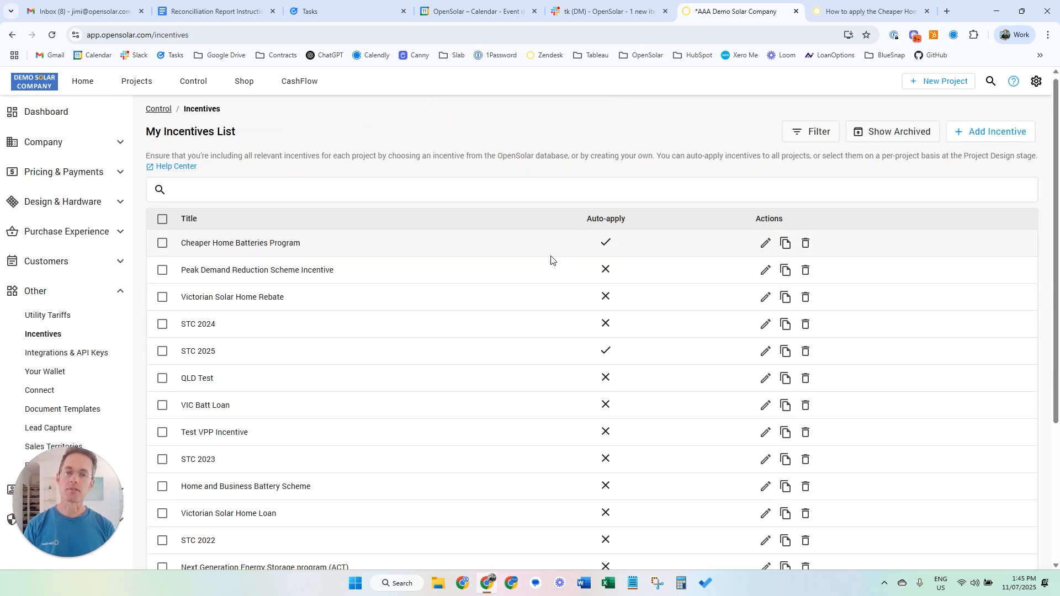